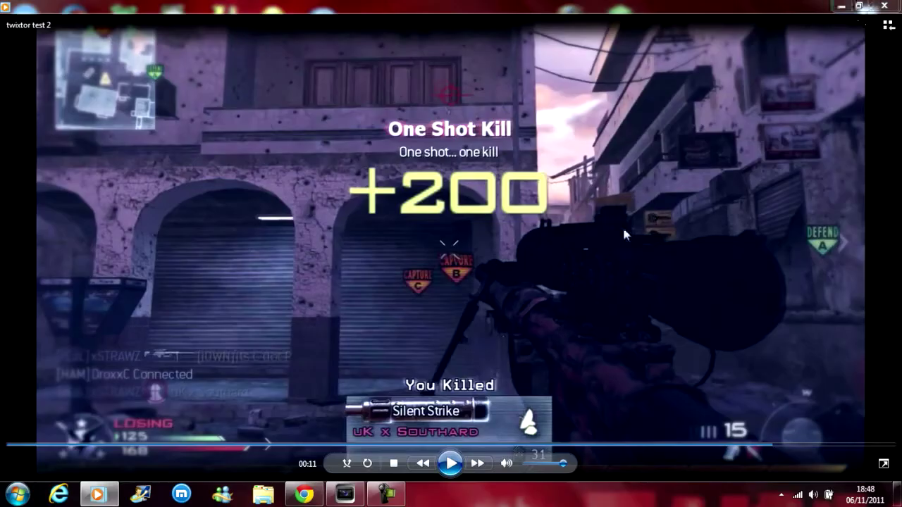
Step: Close the Windows Media Player window playing the 'twixtor test 2' clip
{"action": "left_click", "coordinate": [882, 6]}
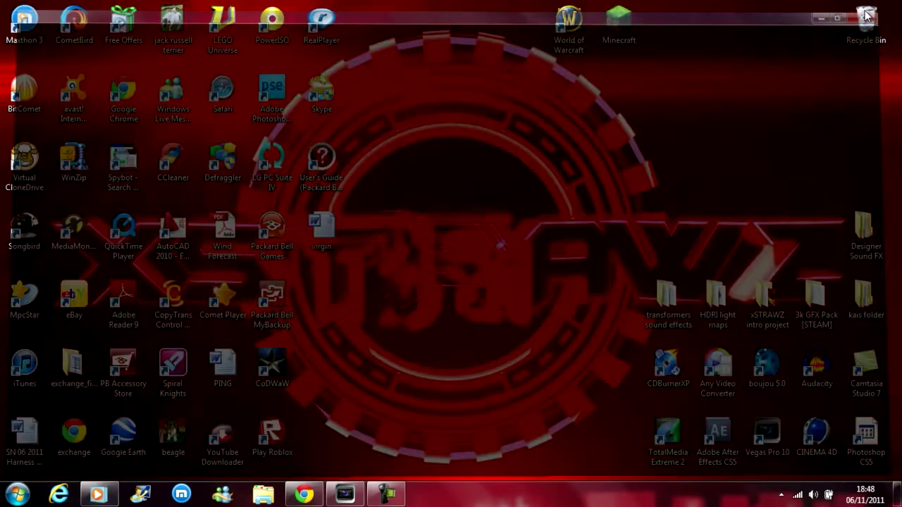
Step: Restore Vegas and set the preview quality to Best (Full)
{"action": "left_click", "coordinate": [352, 492]}
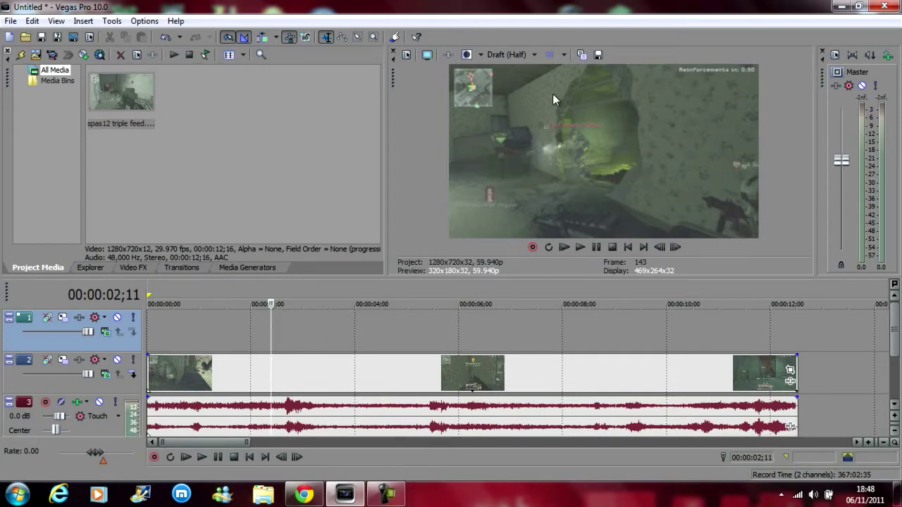
{"action": "left_click", "coordinate": [525, 56]}
{"action": "mouse_move", "coordinate": [536, 110]}
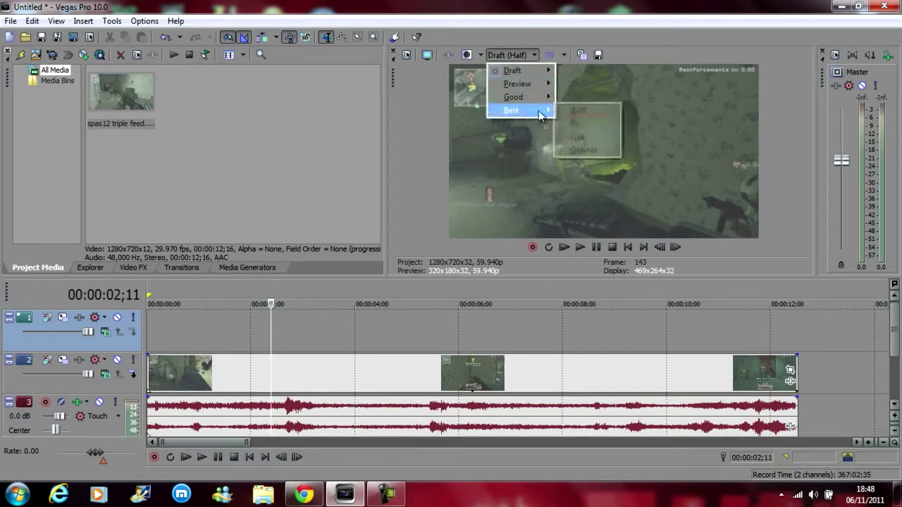
{"action": "left_click", "coordinate": [576, 124]}
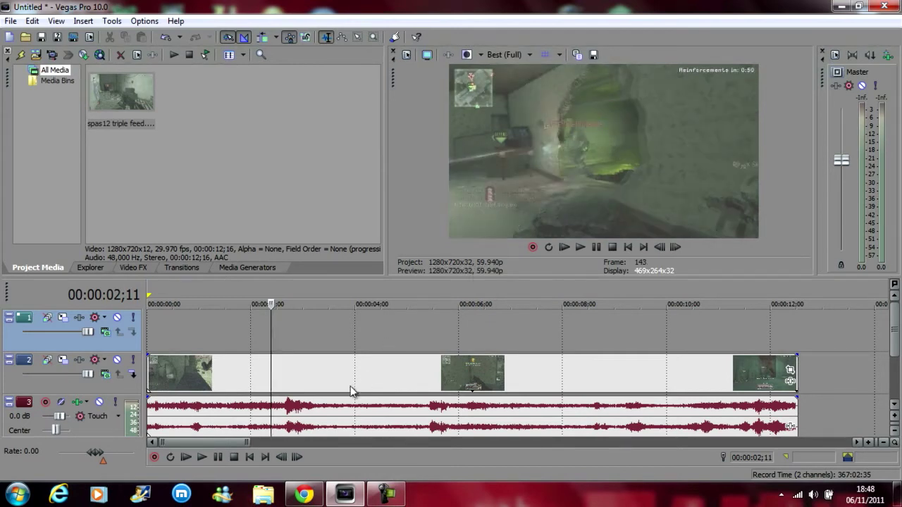
Step: Set the spas12 clip on track 2 to Disable resample, then step the preview forward three frames
{"action": "left_click", "coordinate": [310, 375]}
{"action": "right_click", "coordinate": [310, 375]}
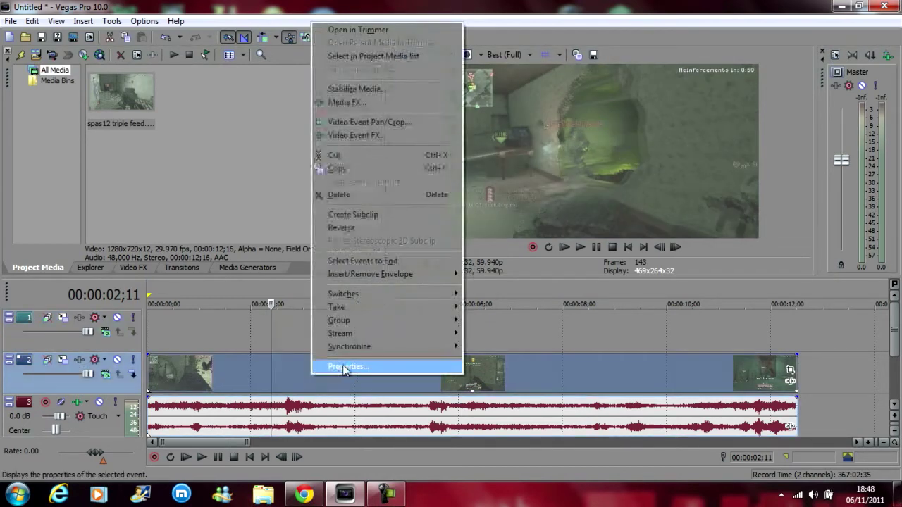
{"action": "left_click", "coordinate": [345, 367]}
{"action": "left_click", "coordinate": [366, 212]}
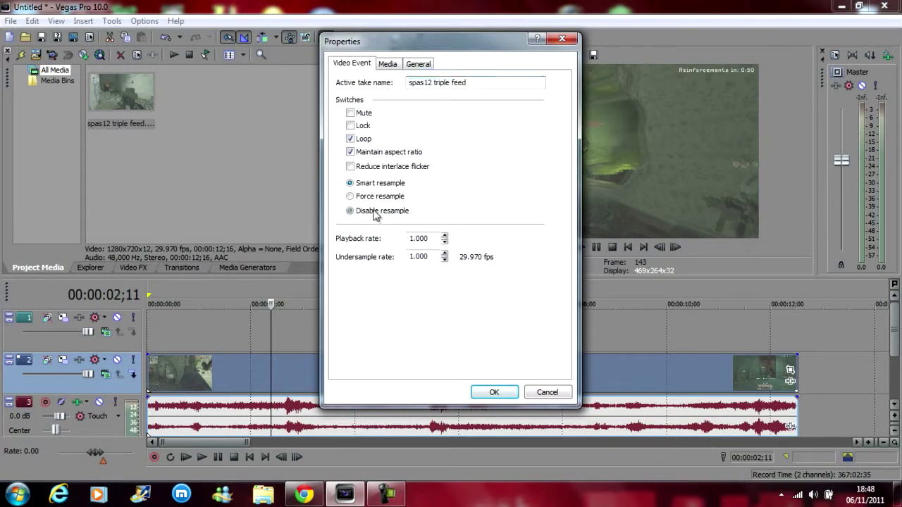
{"action": "left_click", "coordinate": [494, 392]}
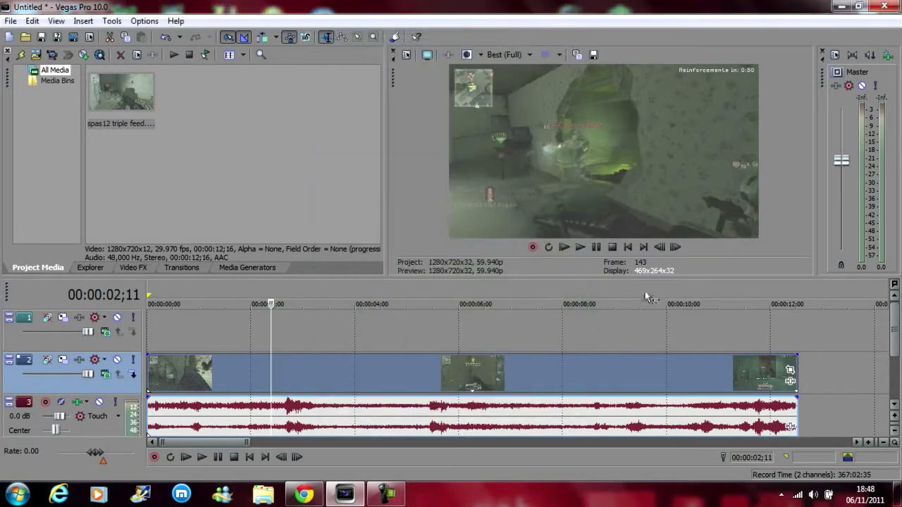
{"action": "left_click", "coordinate": [676, 247]}
{"action": "left_click", "coordinate": [675, 247]}
{"action": "left_click", "coordinate": [675, 247]}
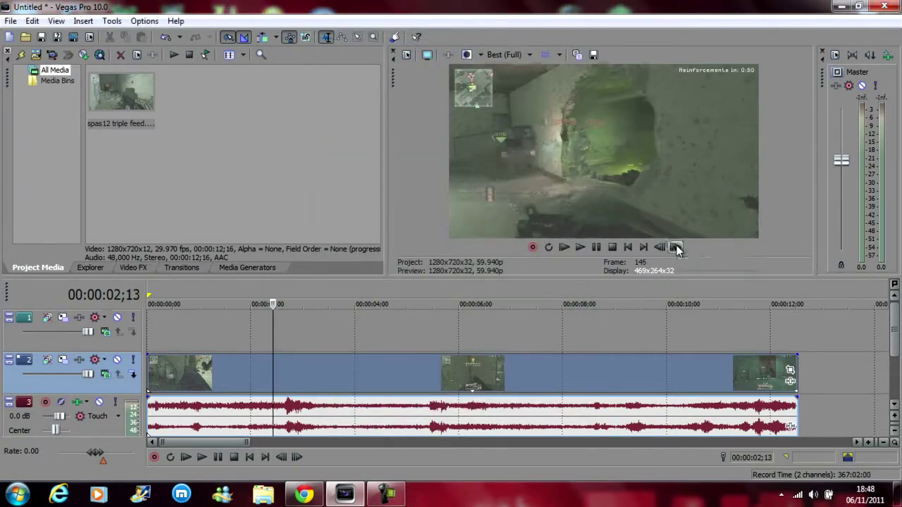
Step: Stop playback at the start, check Event Pan/Crop, then show the Video FX list
{"action": "left_click", "coordinate": [610, 248]}
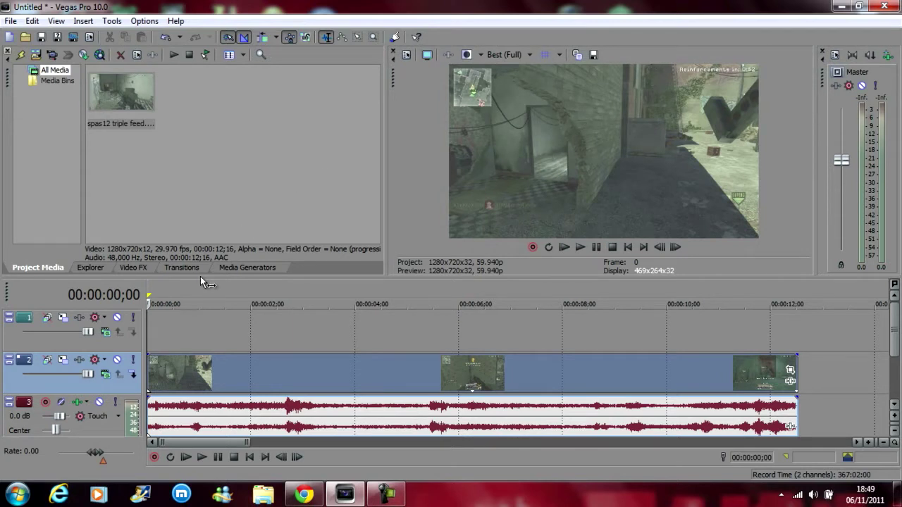
{"action": "left_click", "coordinate": [791, 381]}
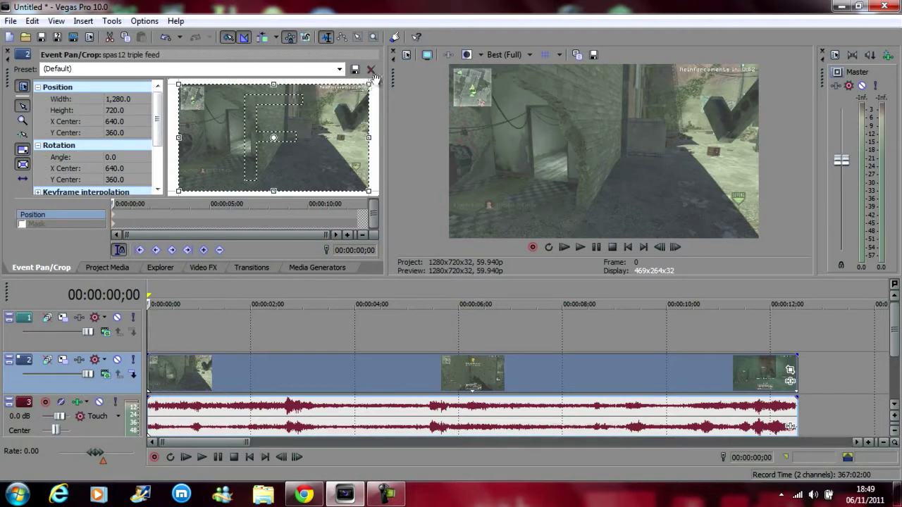
{"action": "left_click", "coordinate": [10, 55]}
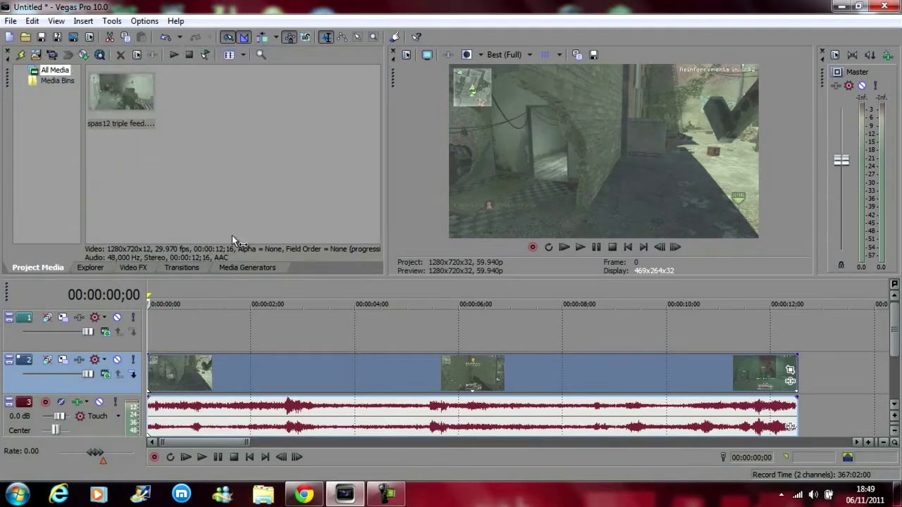
{"action": "left_click", "coordinate": [145, 267]}
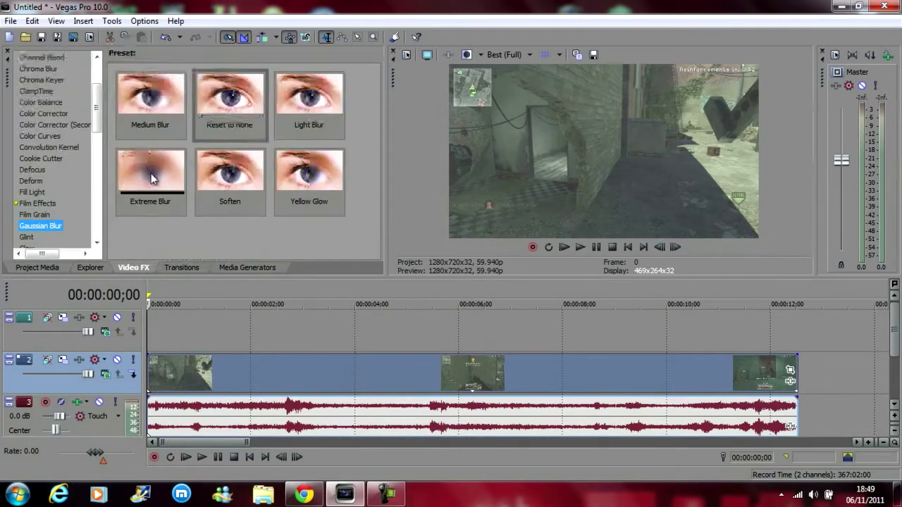
Step: Apply Color Curves to the spas12 clip and bend its RGB curve into an S-curve
{"action": "left_click", "coordinate": [46, 136]}
{"action": "left_click_drag", "start_coordinate": [150, 111], "coordinate": [240, 364]}
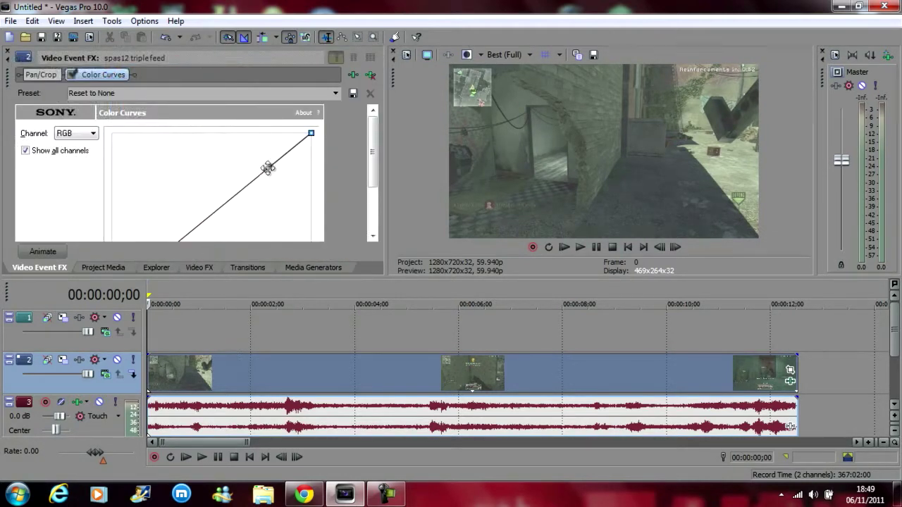
{"action": "left_click_drag", "start_coordinate": [270, 166], "coordinate": [231, 134]}
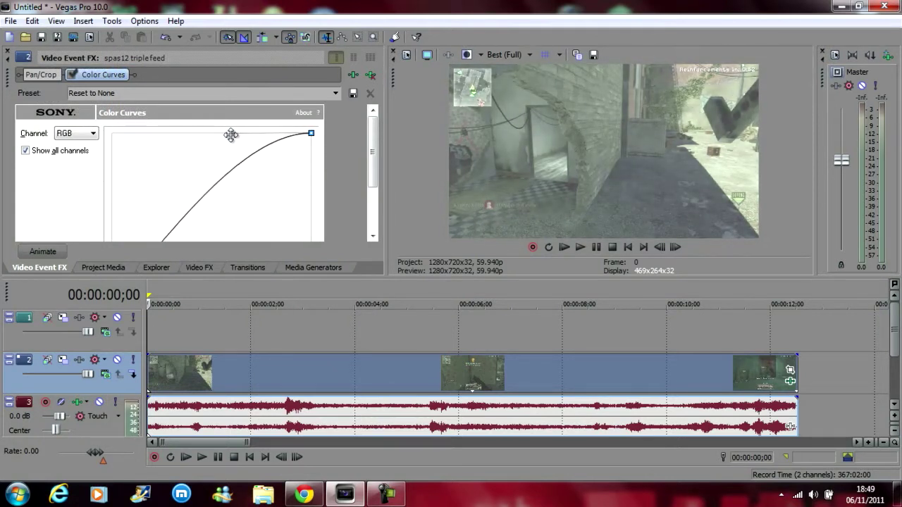
{"action": "scroll", "coordinate": [366, 134], "scroll_direction": "down", "scroll_amount": 5}
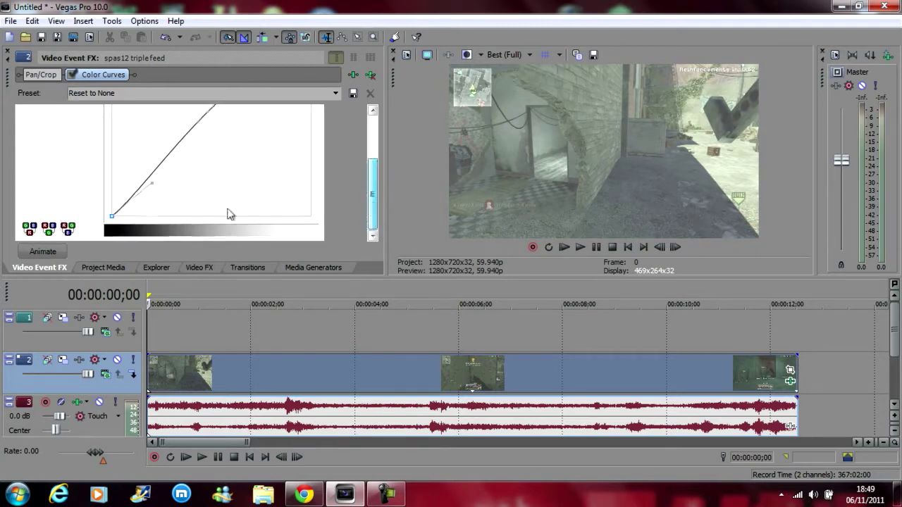
{"action": "left_click_drag", "start_coordinate": [152, 184], "coordinate": [189, 215]}
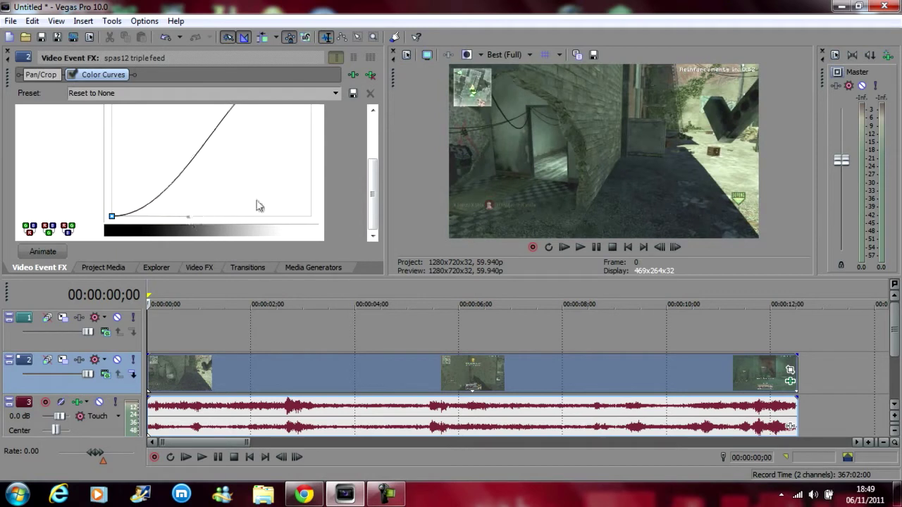
{"action": "left_click_drag", "start_coordinate": [372, 195], "coordinate": [378, 161]}
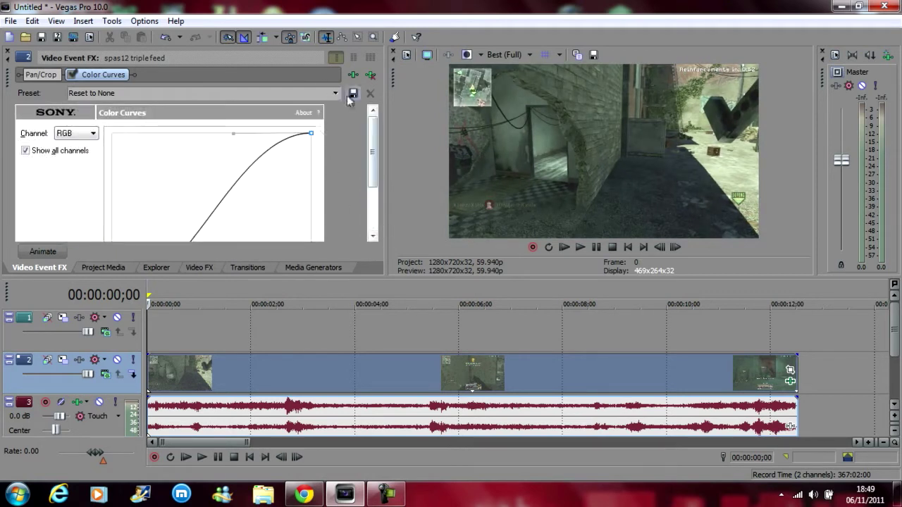
Step: Apply a neutral Color Corrector to the gameplay clip
{"action": "left_click", "coordinate": [198, 273]}
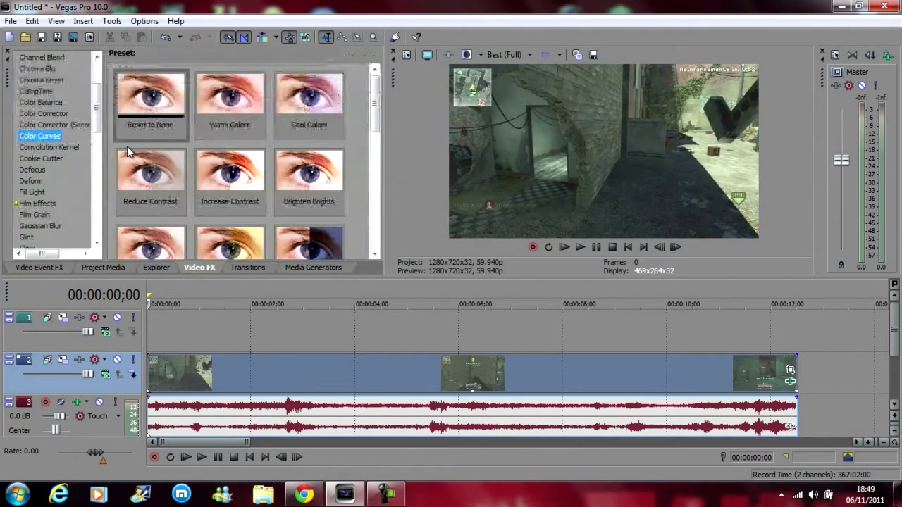
{"action": "left_click", "coordinate": [56, 115]}
{"action": "left_click_drag", "start_coordinate": [156, 119], "coordinate": [185, 294]}
{"action": "left_click_drag", "start_coordinate": [208, 349], "coordinate": [217, 370]}
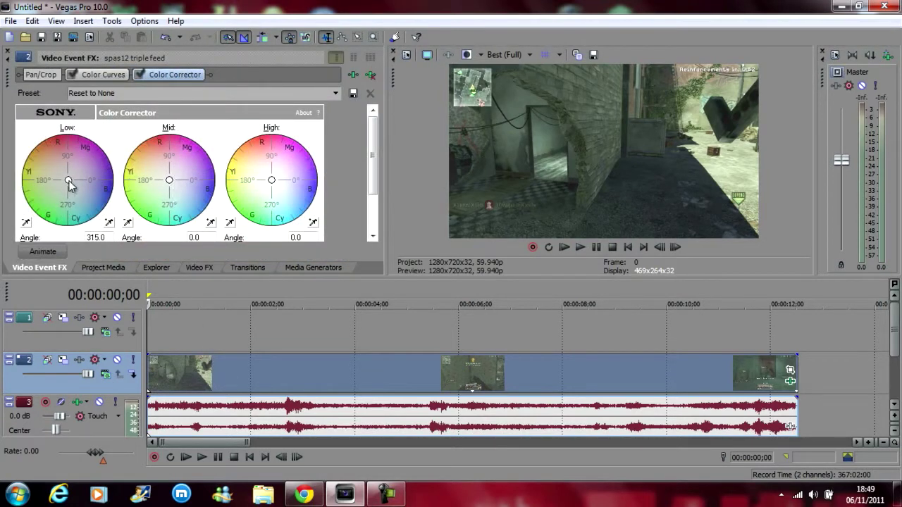
Step: Shift the Low, High and Mid wheels to 326.3, 338.2 and 337.2 degrees
{"action": "left_click_drag", "start_coordinate": [69, 185], "coordinate": [73, 186]}
{"action": "left_click_drag", "start_coordinate": [275, 182], "coordinate": [280, 184]}
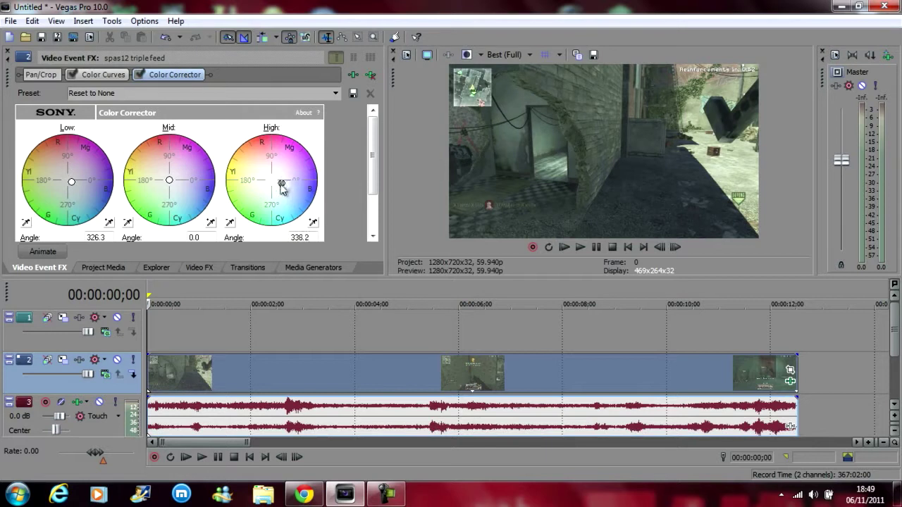
{"action": "left_click_drag", "start_coordinate": [169, 182], "coordinate": [179, 188]}
{"action": "scroll", "coordinate": [374, 170], "scroll_direction": "down", "scroll_amount": 2}
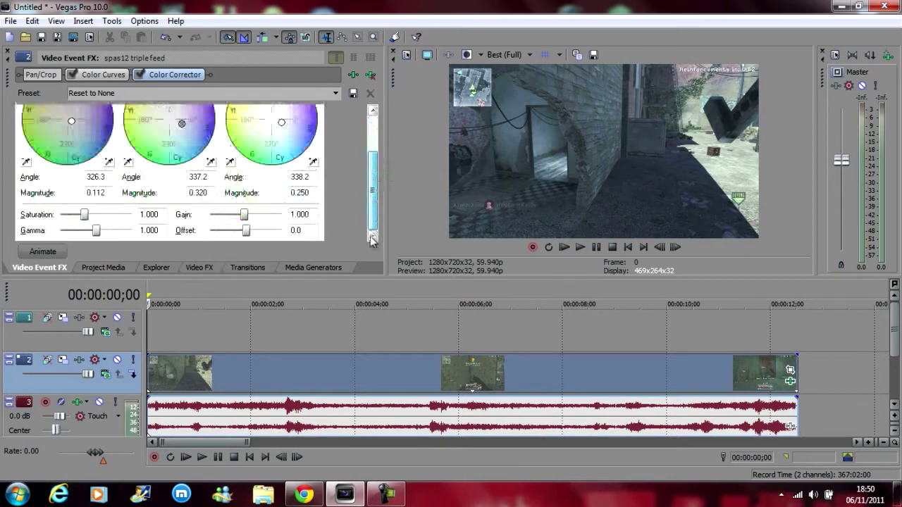
{"action": "scroll", "coordinate": [372, 237], "scroll_direction": "up", "scroll_amount": 2}
{"action": "scroll", "coordinate": [372, 236], "scroll_direction": "down", "scroll_amount": 2}
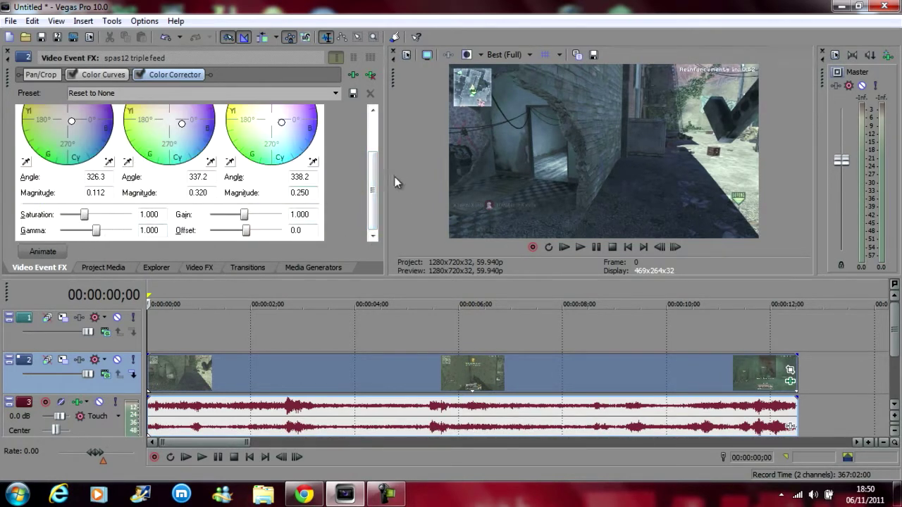
{"action": "scroll", "coordinate": [375, 185], "scroll_direction": "up", "scroll_amount": 2}
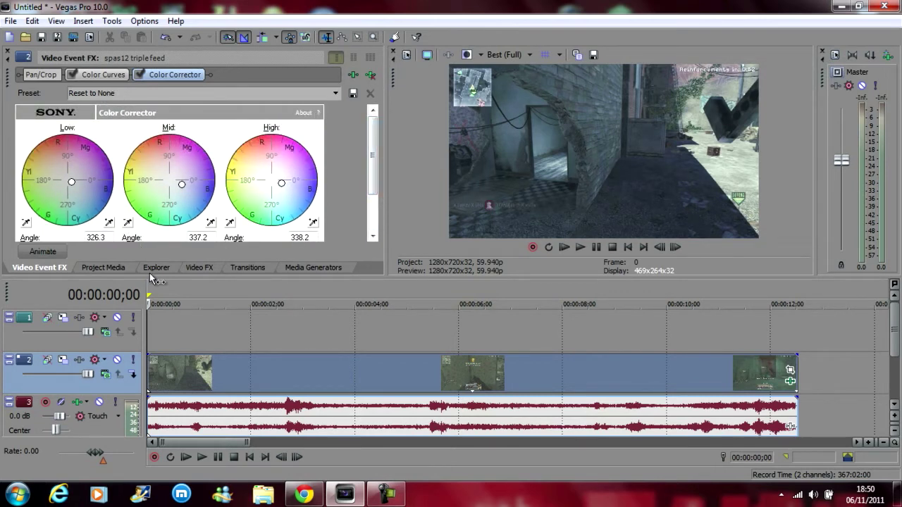
Step: Apply Color Corrector (Secondary) and set its chrominance to angle 328.0, magnitude 0.151
{"action": "left_click", "coordinate": [200, 269]}
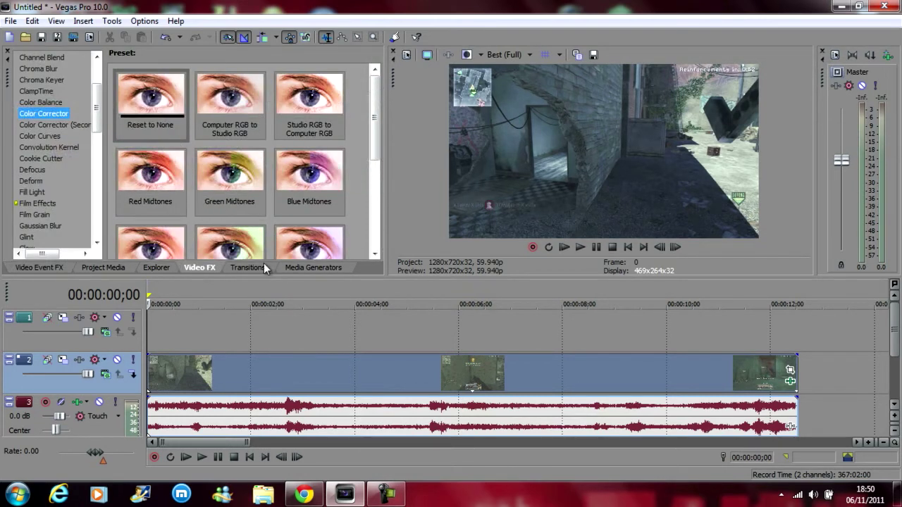
{"action": "left_click", "coordinate": [71, 125]}
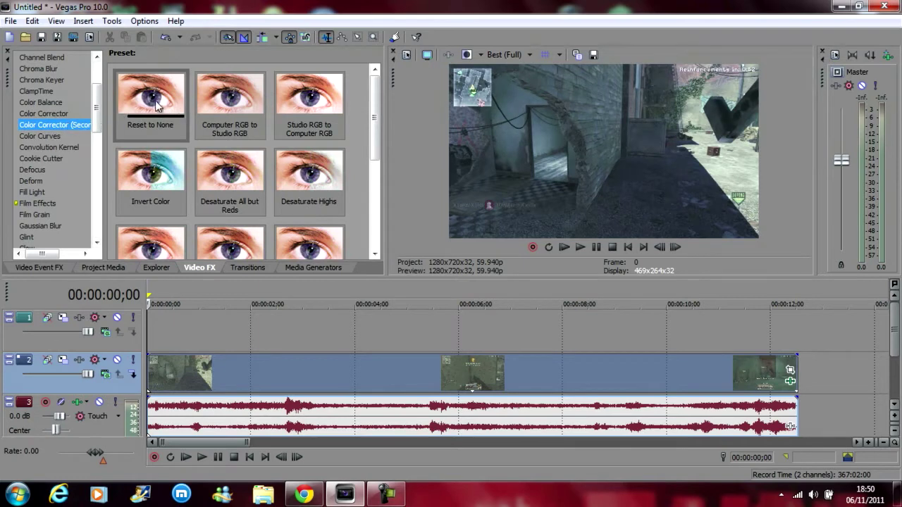
{"action": "left_click_drag", "start_coordinate": [167, 107], "coordinate": [313, 367]}
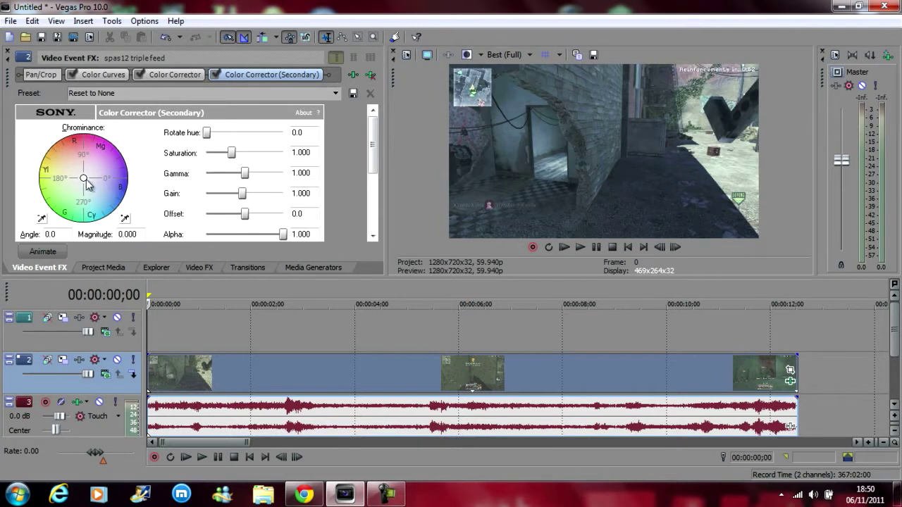
{"action": "left_click_drag", "start_coordinate": [85, 179], "coordinate": [90, 185]}
Step: Preview the colour change, return to the project start and close the effect settings
{"action": "left_click", "coordinate": [581, 248]}
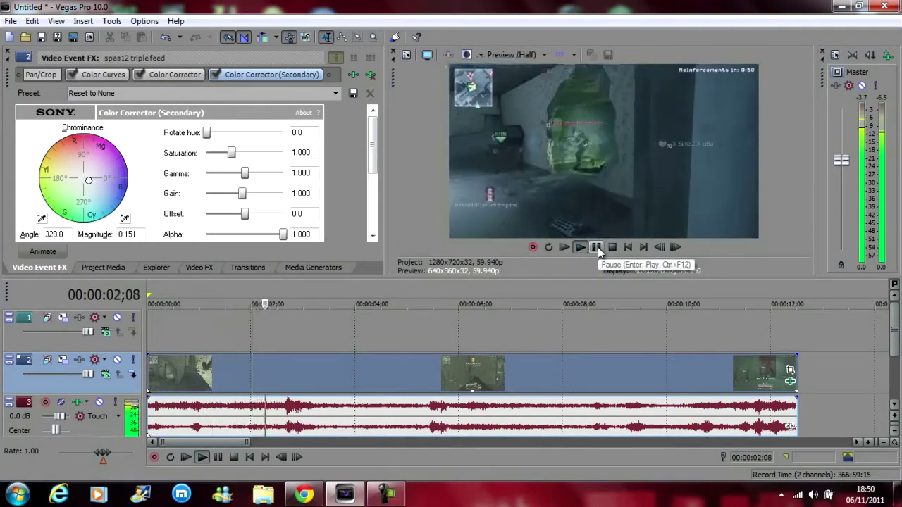
{"action": "left_click", "coordinate": [598, 248]}
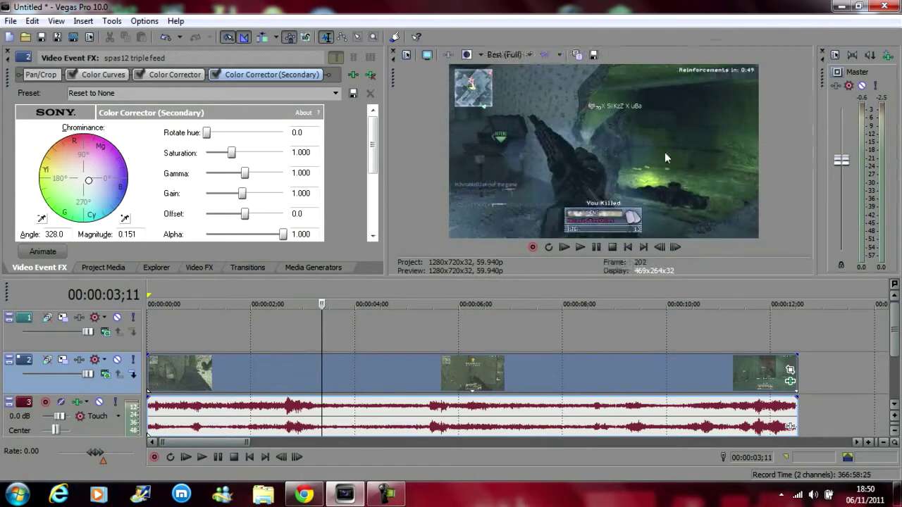
{"action": "left_click", "coordinate": [628, 247]}
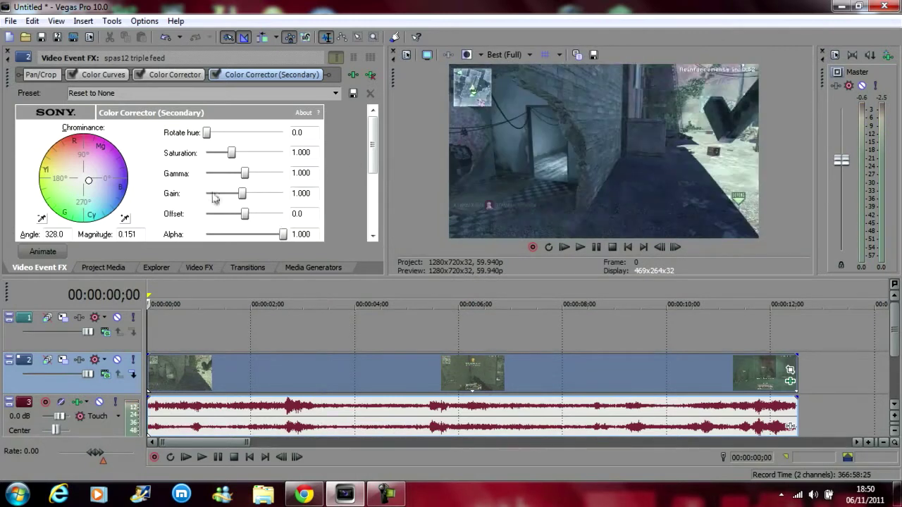
{"action": "left_click", "coordinate": [8, 52]}
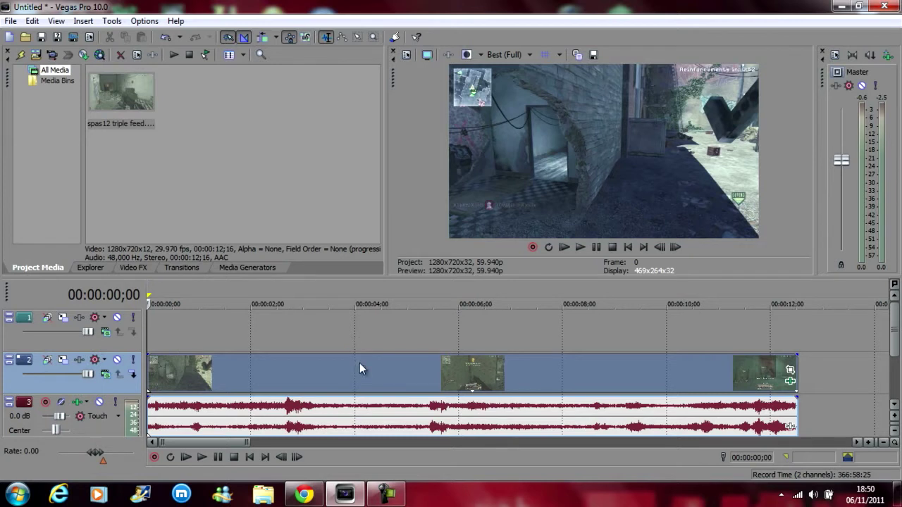
Step: Paste a copy of the spas12 clip onto the empty top track, undoing an accidental delete
{"action": "left_click", "coordinate": [145, 327]}
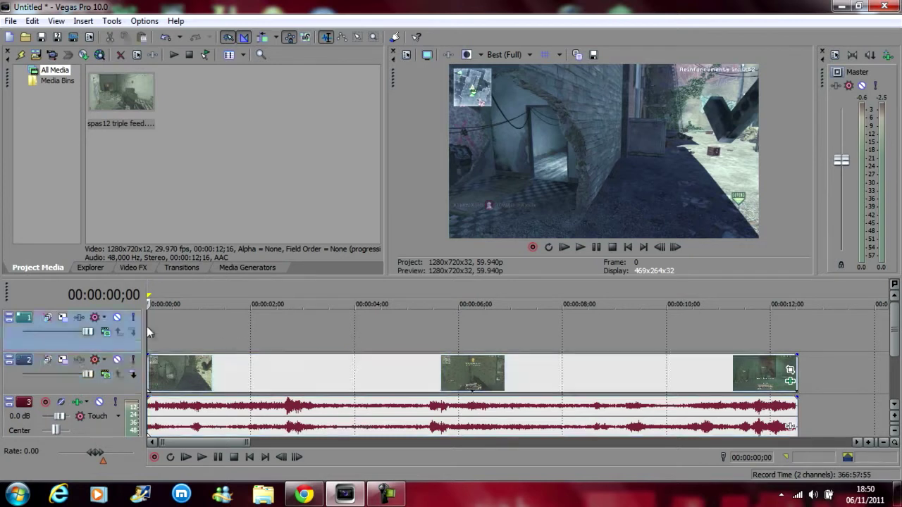
{"action": "key", "text": "ctrl+v"}
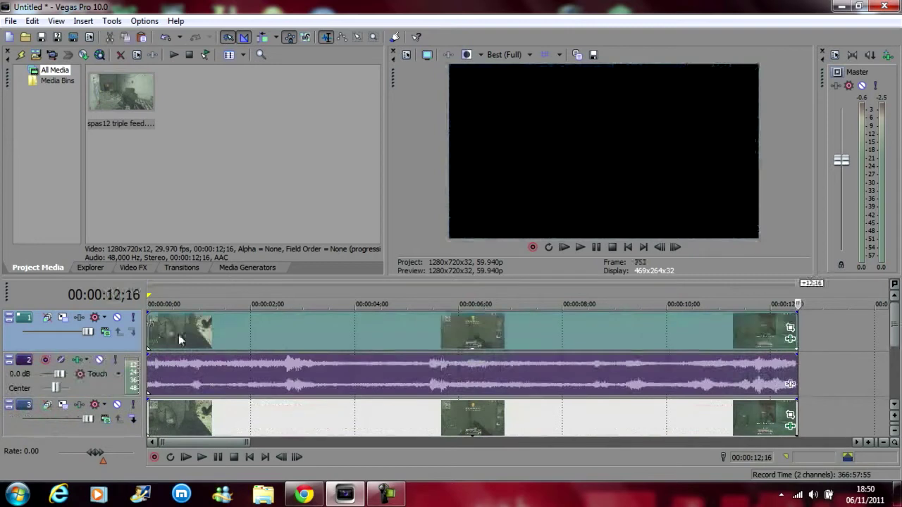
{"action": "left_click", "coordinate": [305, 379]}
{"action": "key", "text": "Delete"}
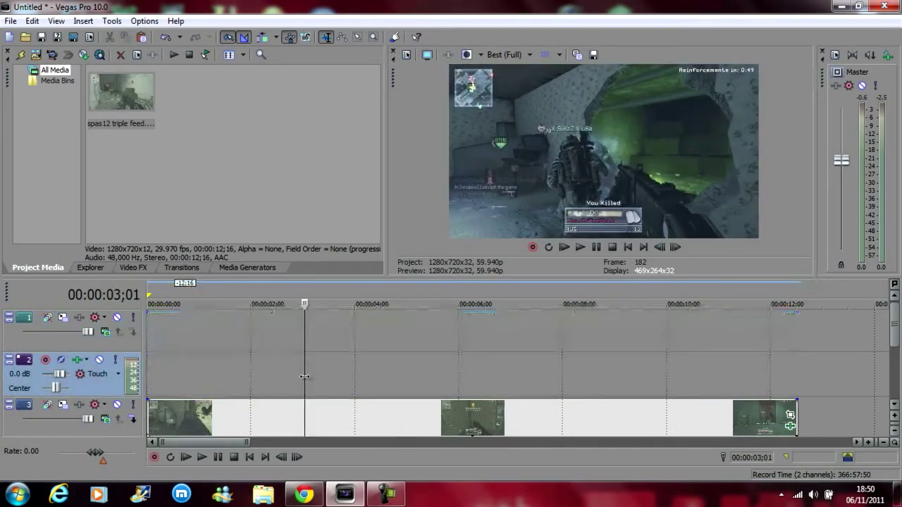
{"action": "key", "text": "ctrl+z"}
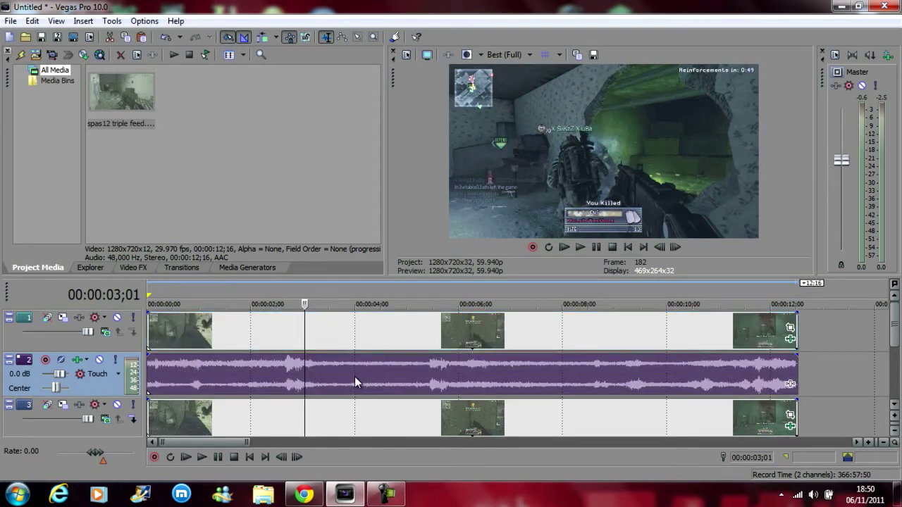
Step: Delete the pasted audio event and its now-empty audio track
{"action": "left_click", "coordinate": [355, 378]}
{"action": "key", "text": "Delete"}
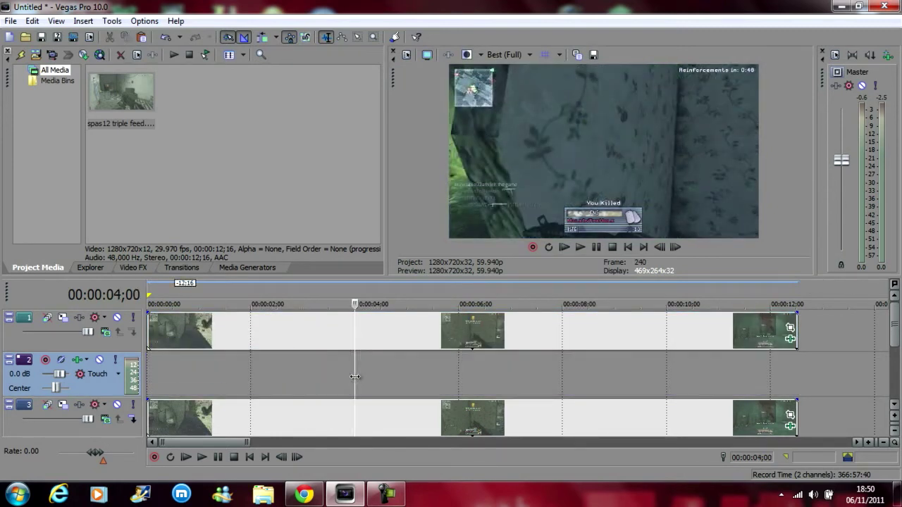
{"action": "right_click", "coordinate": [97, 365]}
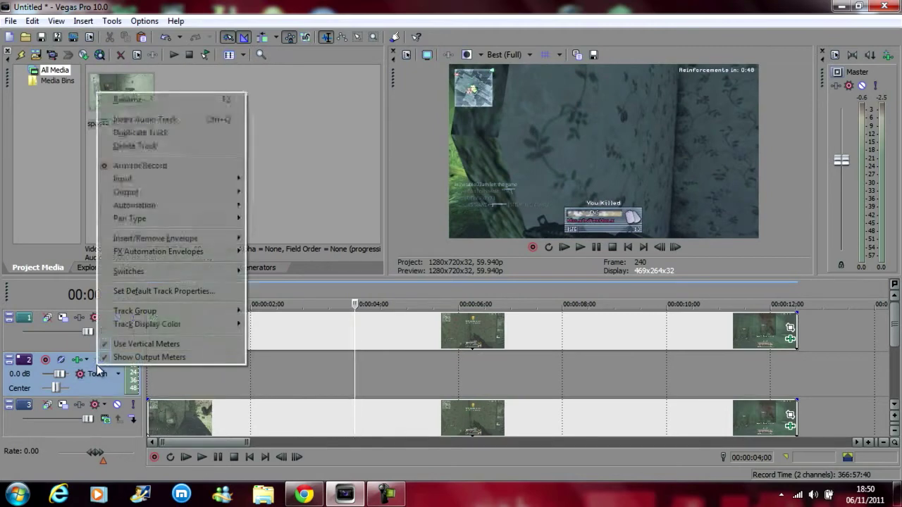
{"action": "left_click", "coordinate": [193, 145]}
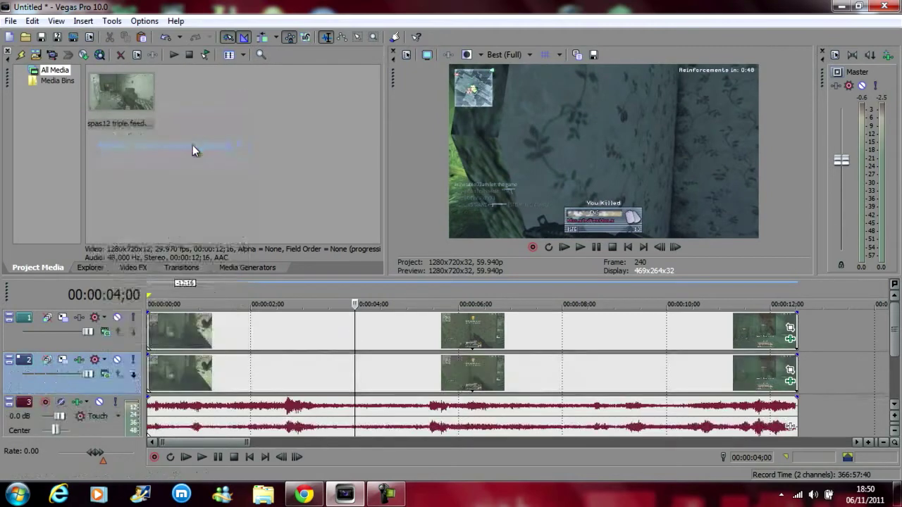
Step: Check both stacked video clips and mute the lower video track
{"action": "left_click", "coordinate": [298, 339]}
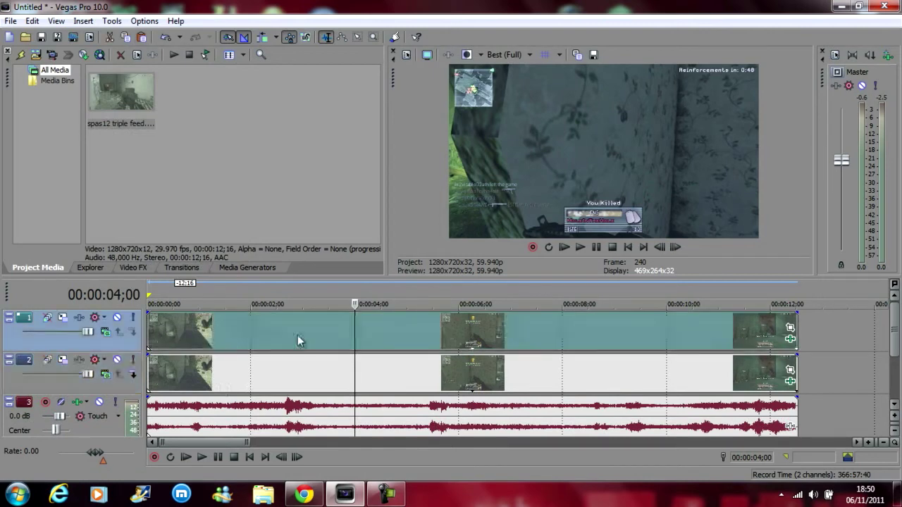
{"action": "left_click", "coordinate": [303, 383]}
{"action": "left_click", "coordinate": [305, 338]}
{"action": "left_click", "coordinate": [321, 372]}
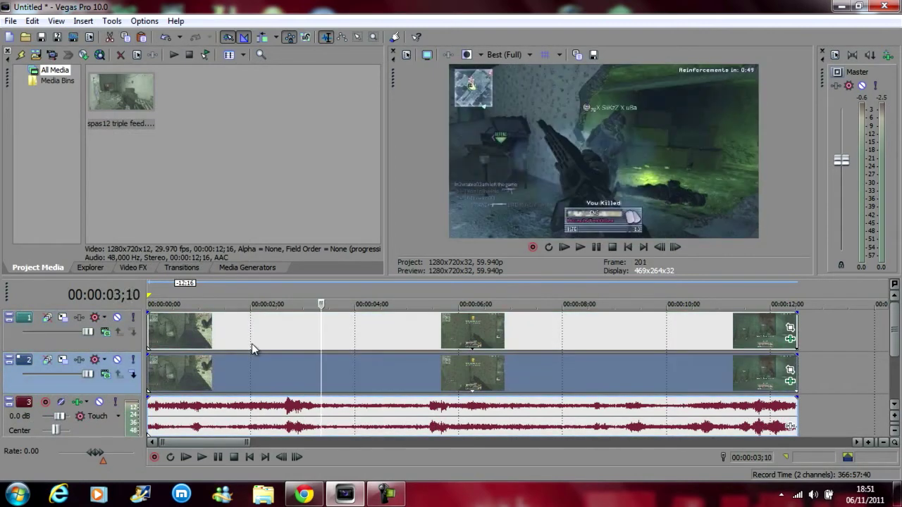
{"action": "left_click", "coordinate": [117, 359]}
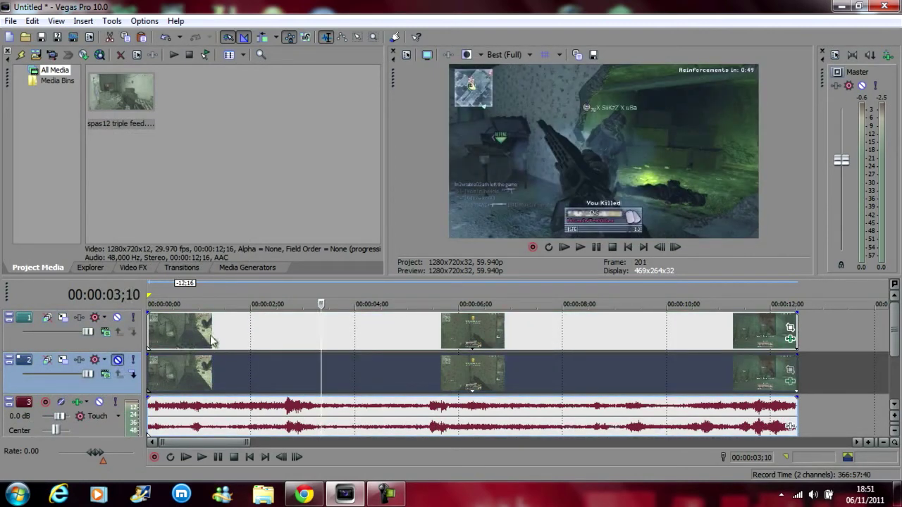
Step: Apply a Cookie Cutter with an oval shape to the top track's clip
{"action": "left_click", "coordinate": [139, 269]}
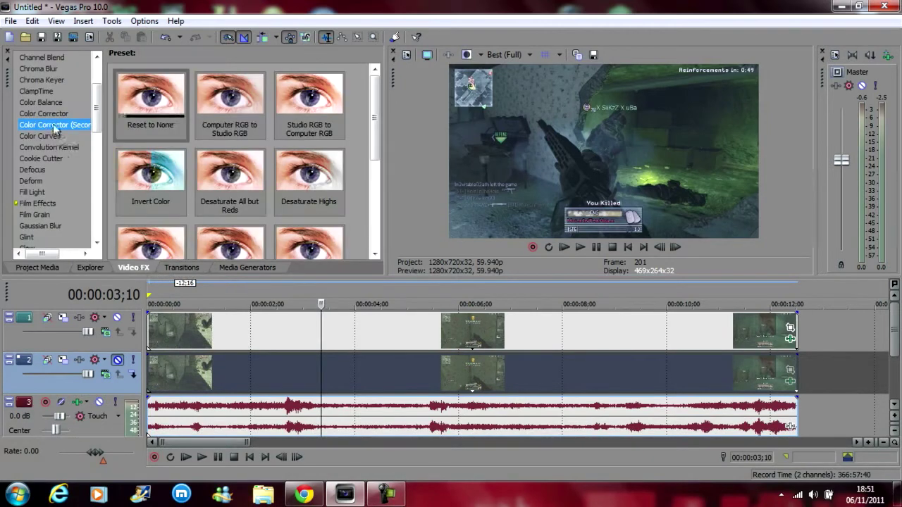
{"action": "left_click", "coordinate": [51, 158]}
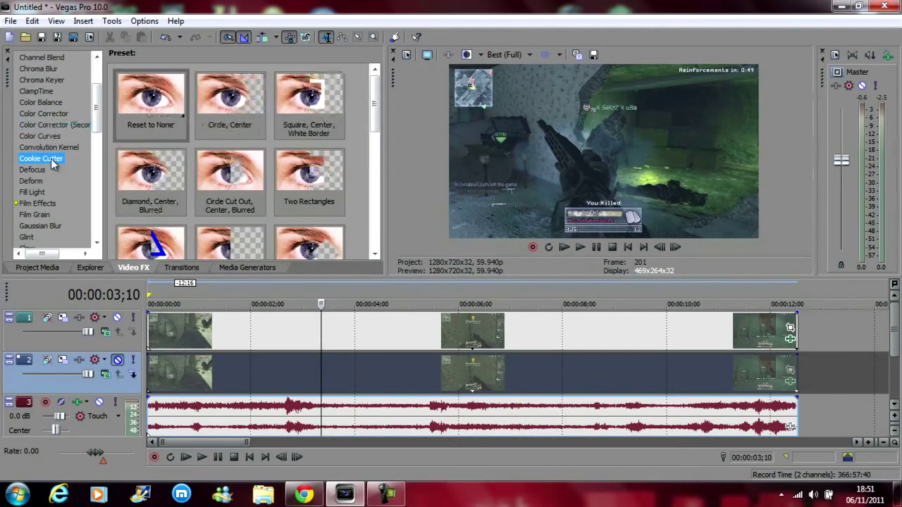
{"action": "left_click_drag", "start_coordinate": [142, 102], "coordinate": [283, 335]}
{"action": "left_click", "coordinate": [268, 133]}
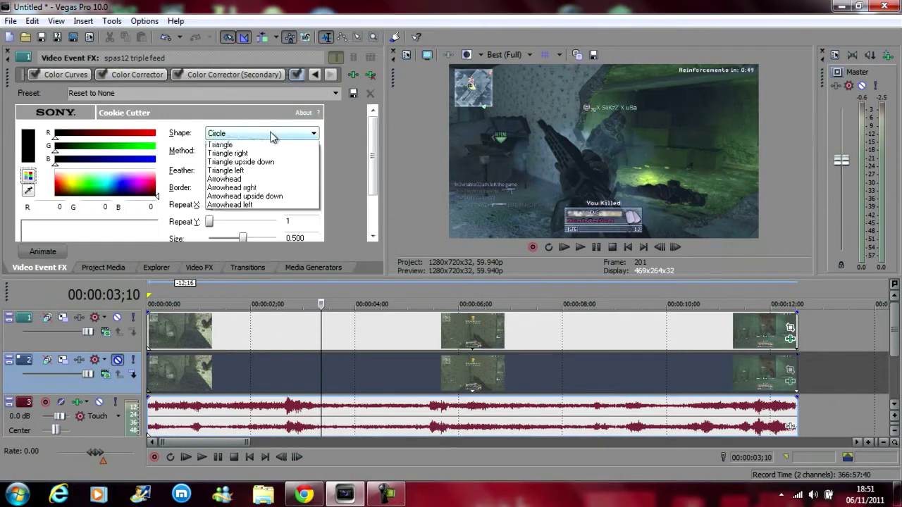
{"action": "left_click", "coordinate": [256, 157]}
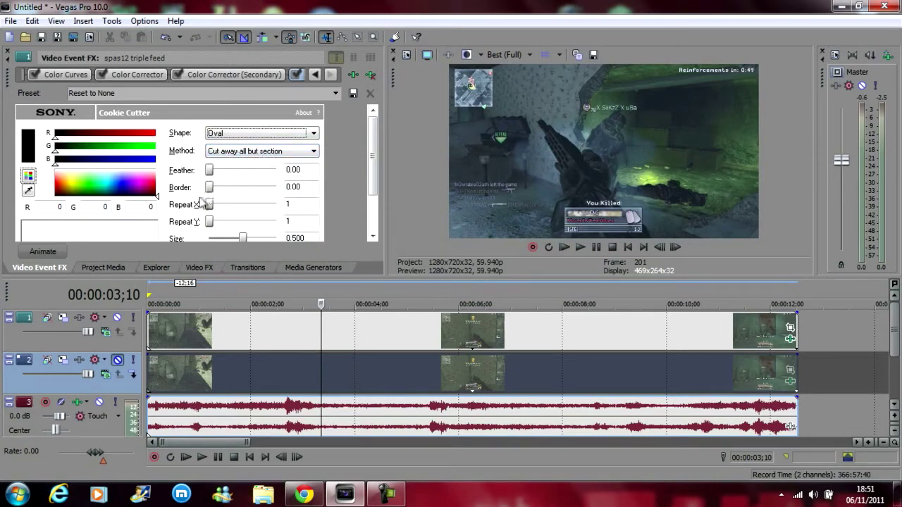
Step: Feather the oval edge to 0.30 and set its size to 0.380
{"action": "left_click_drag", "start_coordinate": [243, 239], "coordinate": [233, 238]}
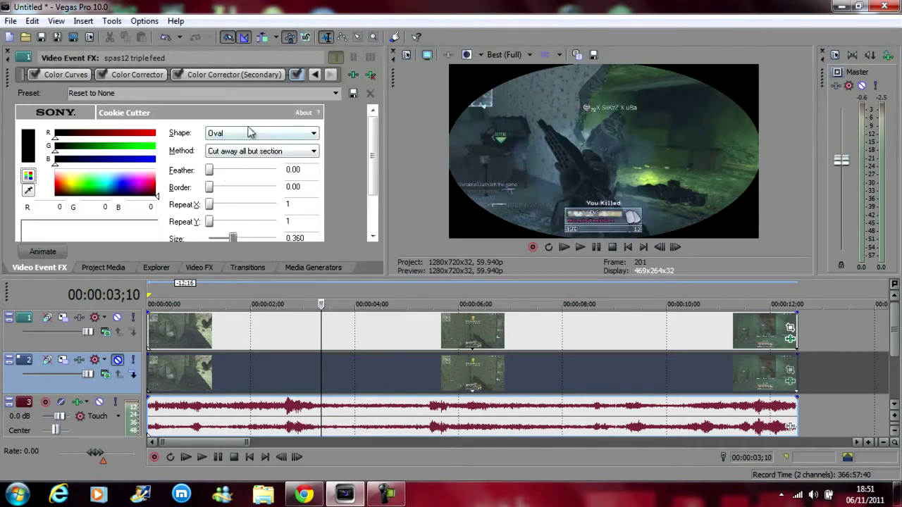
{"action": "left_click_drag", "start_coordinate": [212, 173], "coordinate": [222, 176]}
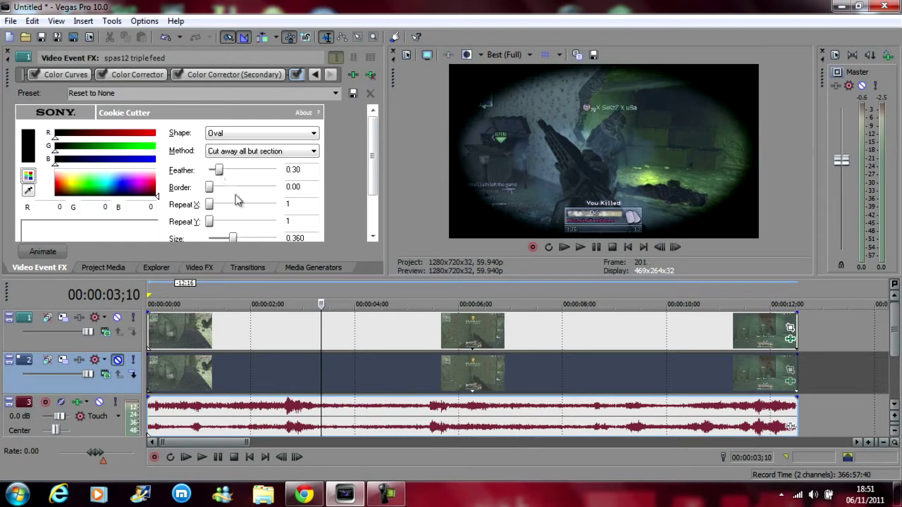
{"action": "left_click_drag", "start_coordinate": [234, 236], "coordinate": [234, 240]}
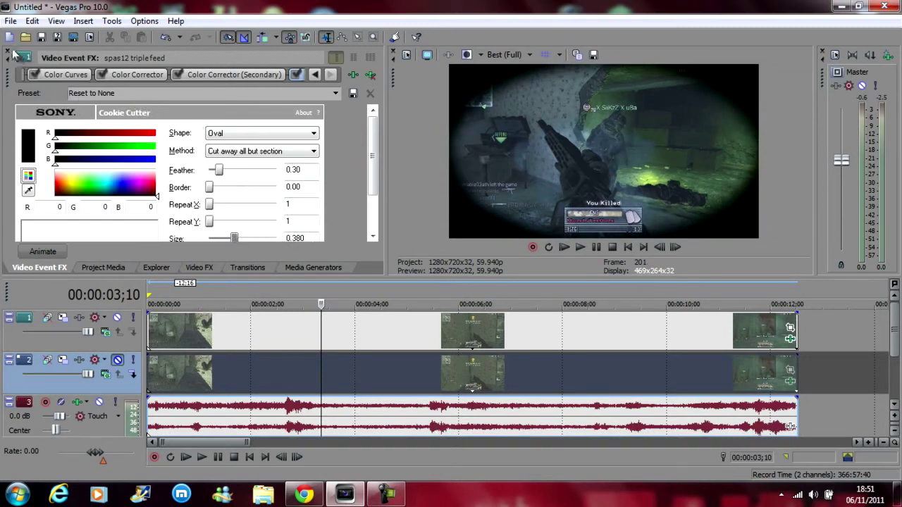
{"action": "key", "text": "Escape"}
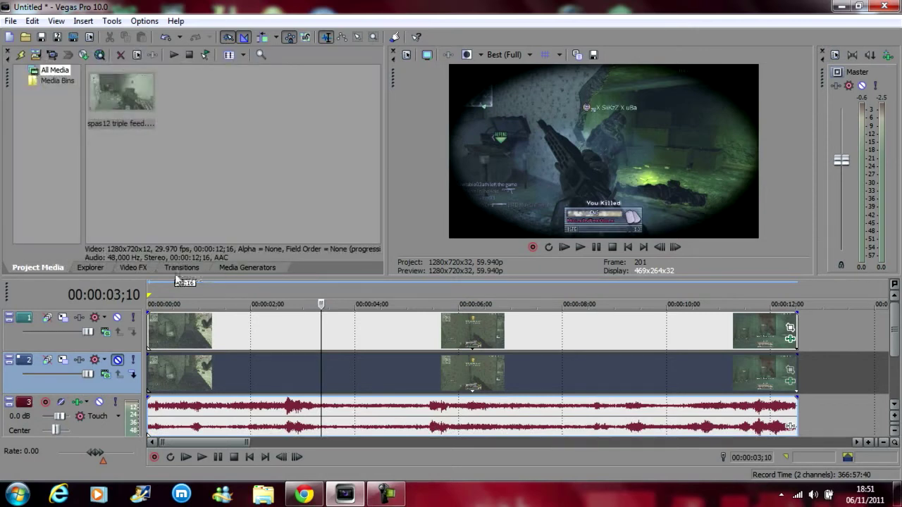
Step: Apply the Gaussian Blur 'Reset to None' preset, ranges at 0.000, to the track 2 clip
{"action": "left_click", "coordinate": [136, 266]}
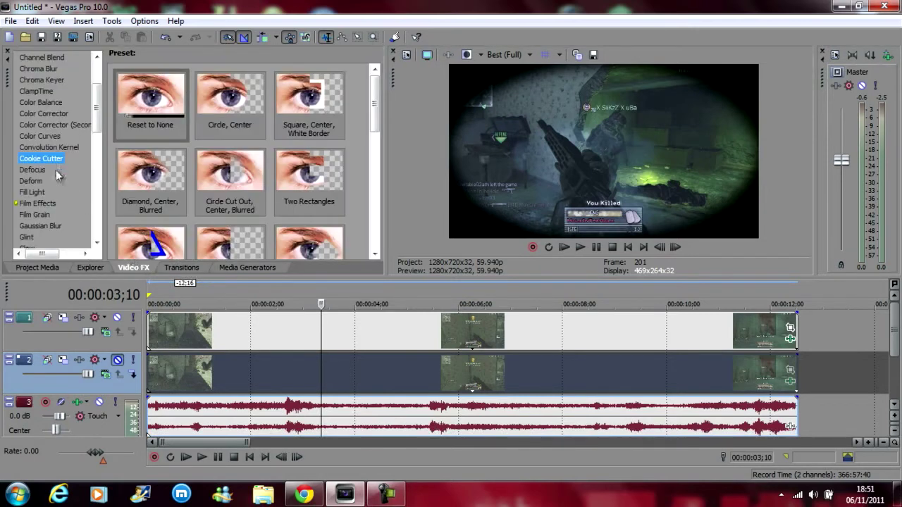
{"action": "left_click", "coordinate": [39, 225]}
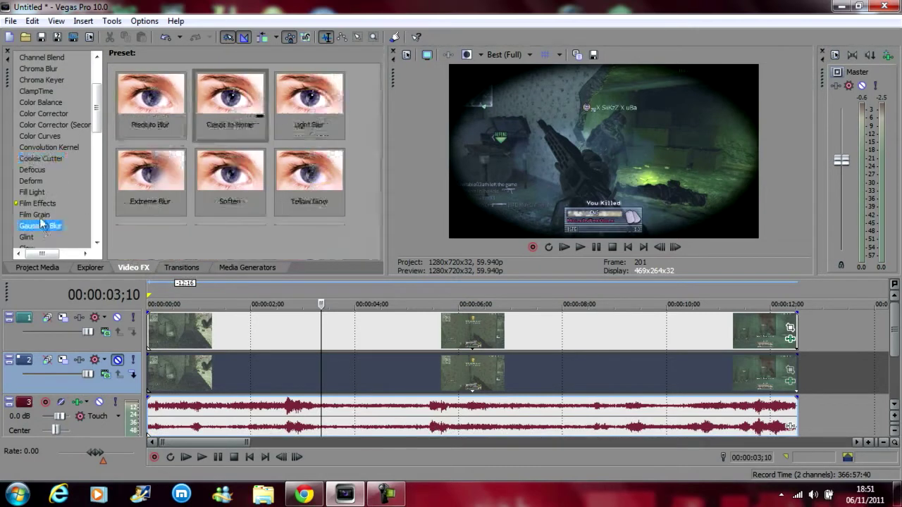
{"action": "left_click", "coordinate": [36, 181]}
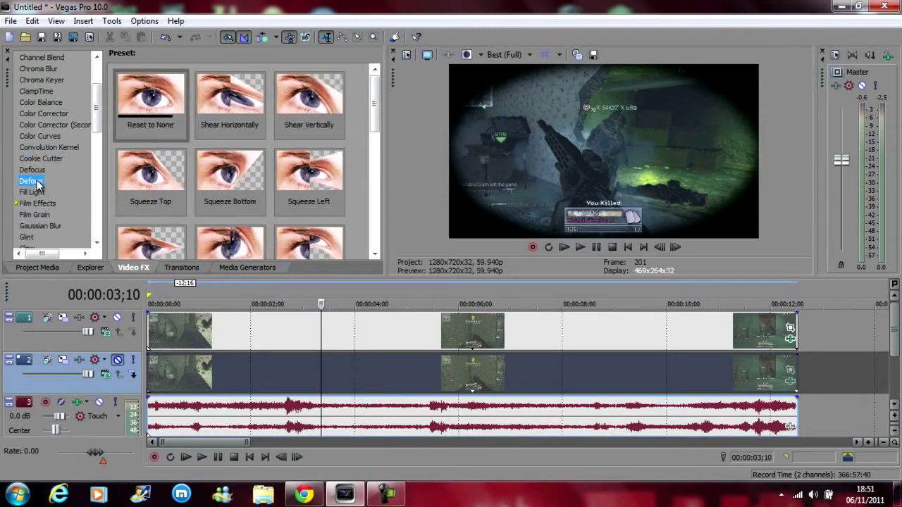
{"action": "left_click", "coordinate": [40, 172]}
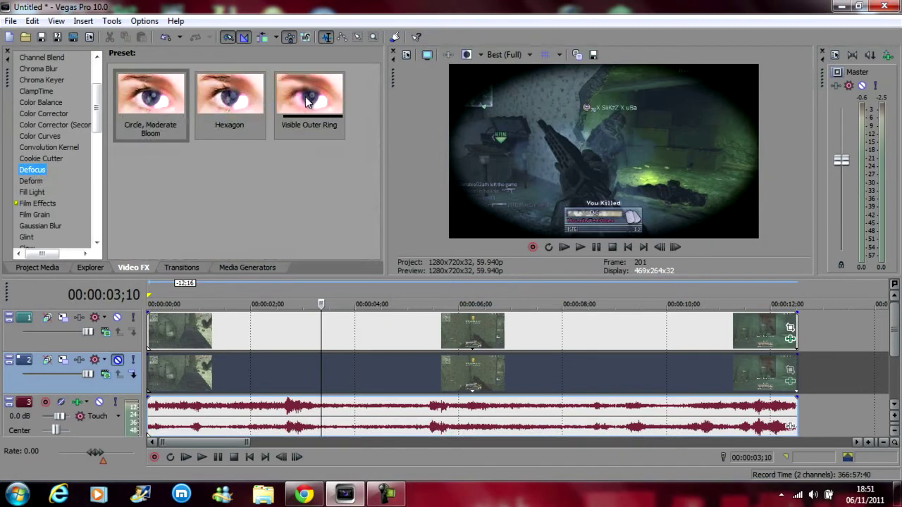
{"action": "left_click", "coordinate": [41, 225]}
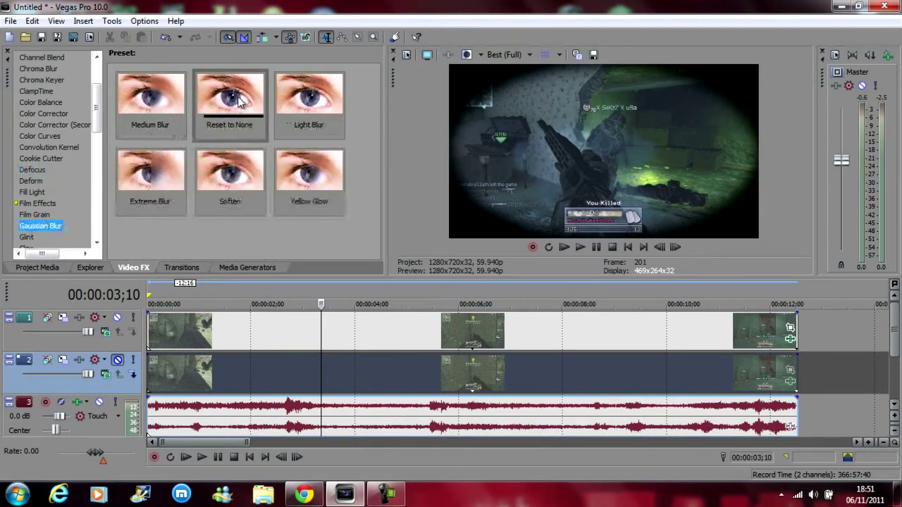
{"action": "left_click_drag", "start_coordinate": [238, 102], "coordinate": [269, 370]}
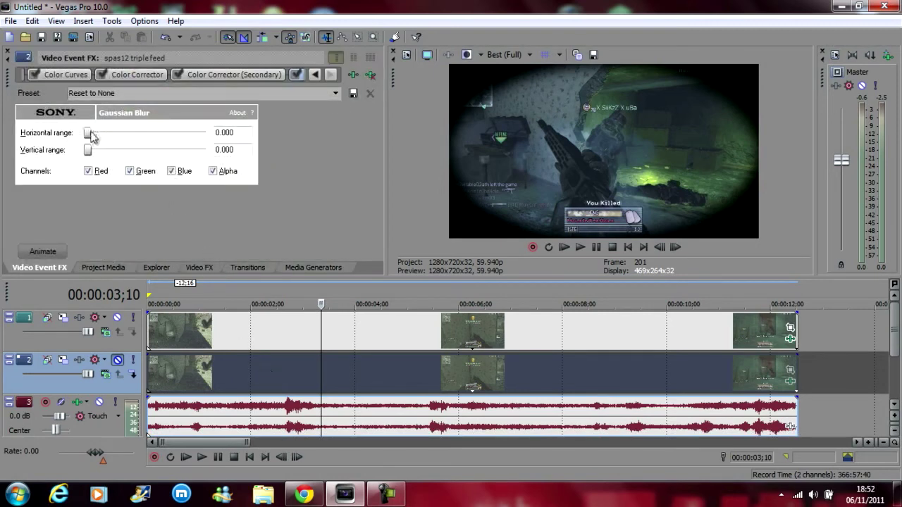
Step: Unmute track 2 and enter 0.005 as the lower clip's Gaussian Blur horizontal range
{"action": "left_click", "coordinate": [117, 360]}
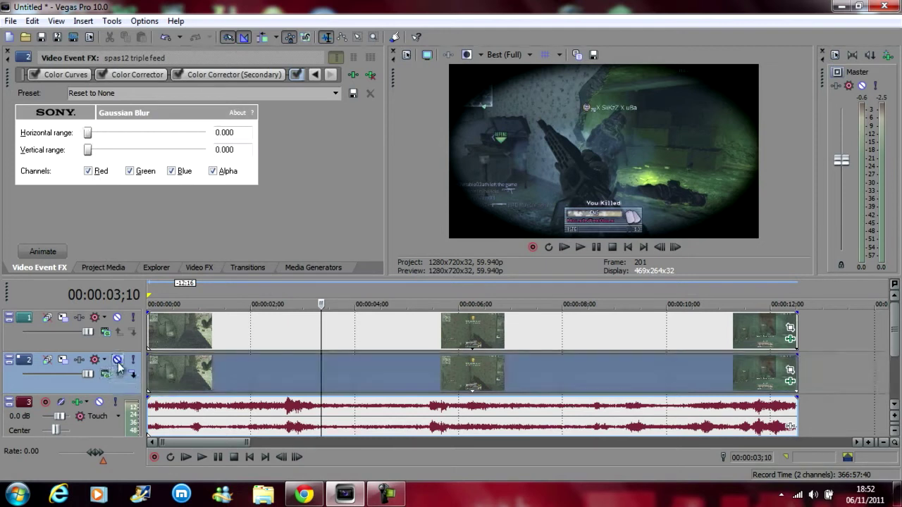
{"action": "left_click", "coordinate": [243, 133]}
{"action": "type", "text": "0."}
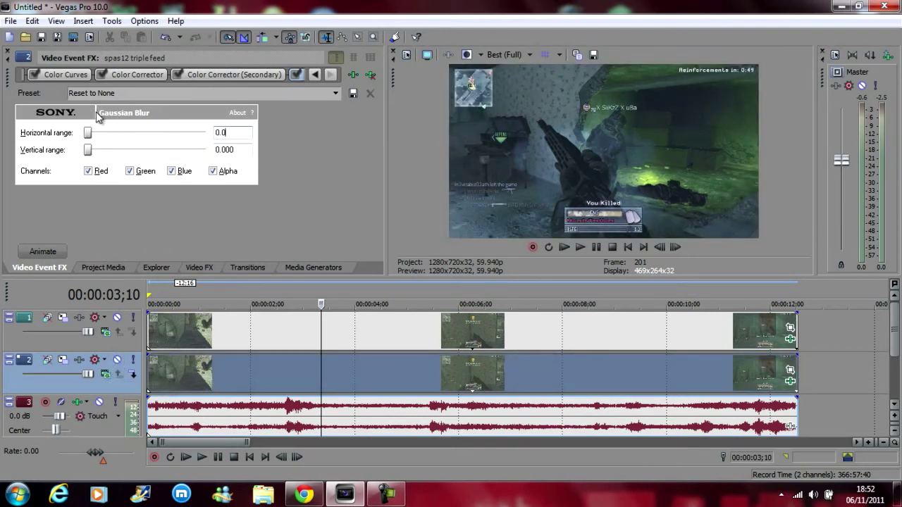
{"action": "key", "text": "Return"}
{"action": "key", "text": "Tab"}
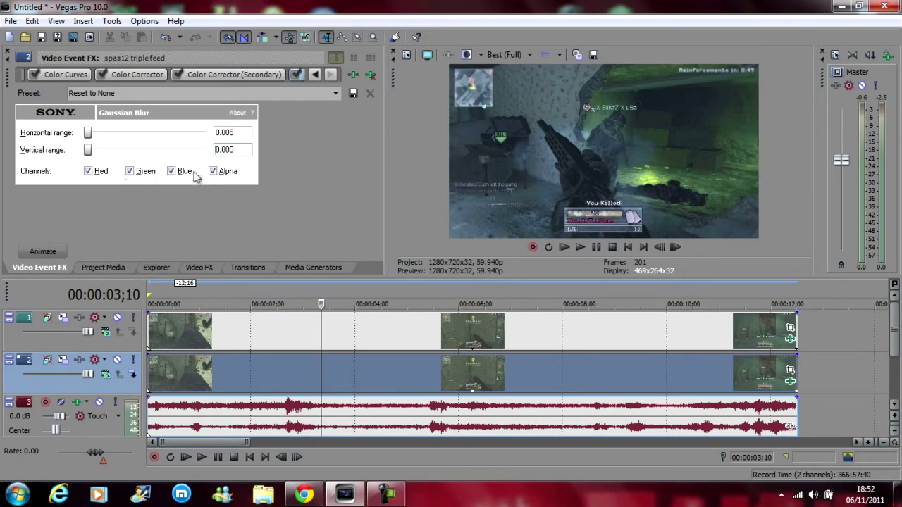
{"action": "left_click", "coordinate": [628, 247]}
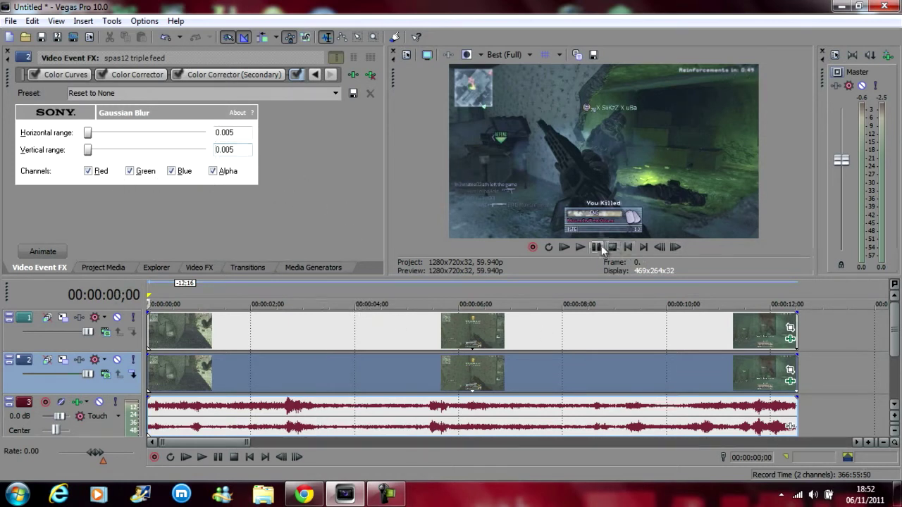
{"action": "left_click", "coordinate": [580, 248]}
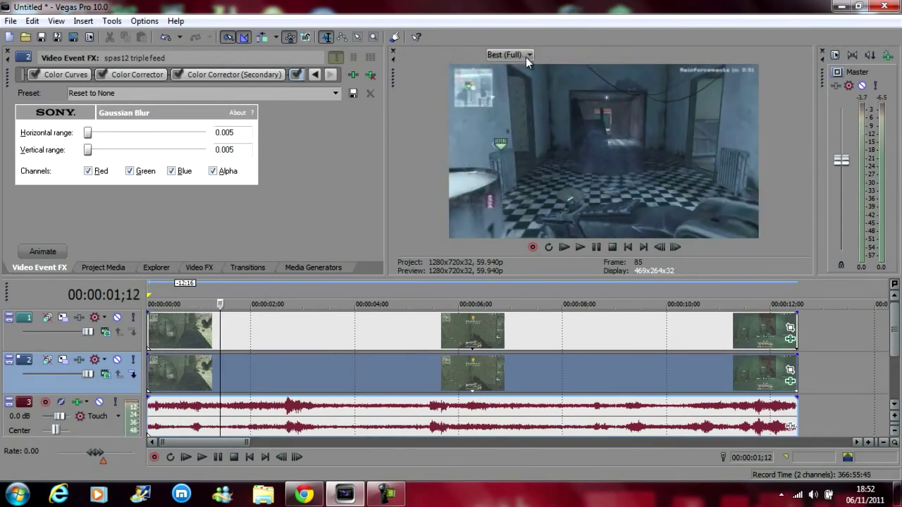
{"action": "left_click", "coordinate": [526, 57]}
{"action": "mouse_move", "coordinate": [540, 73]}
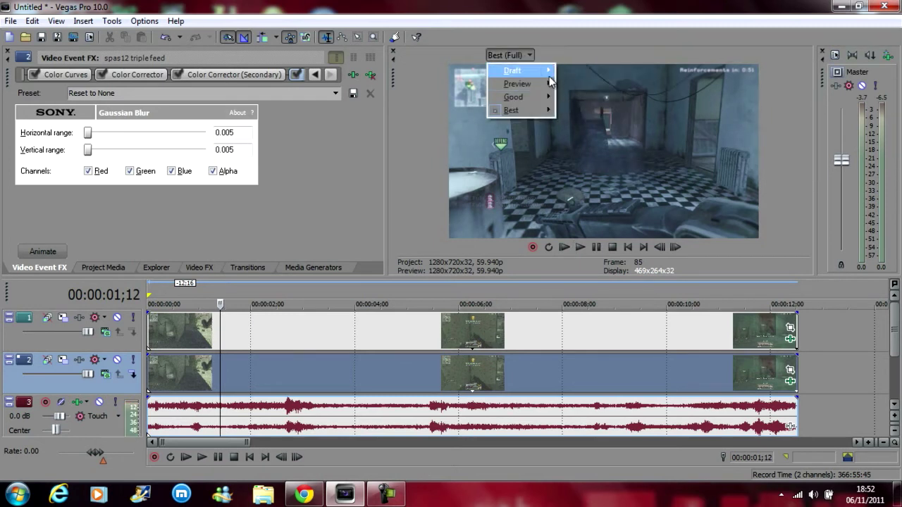
{"action": "left_click", "coordinate": [580, 111]}
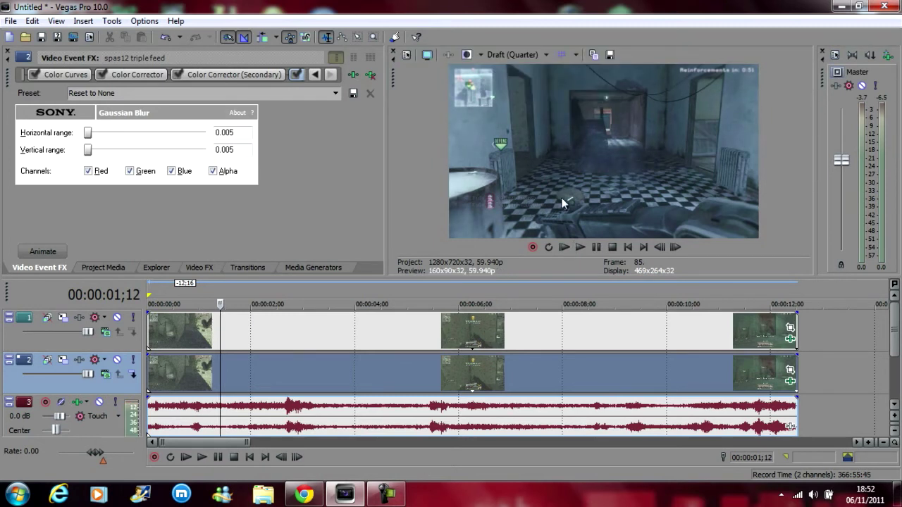
{"action": "left_click", "coordinate": [625, 247]}
{"action": "left_click", "coordinate": [580, 247]}
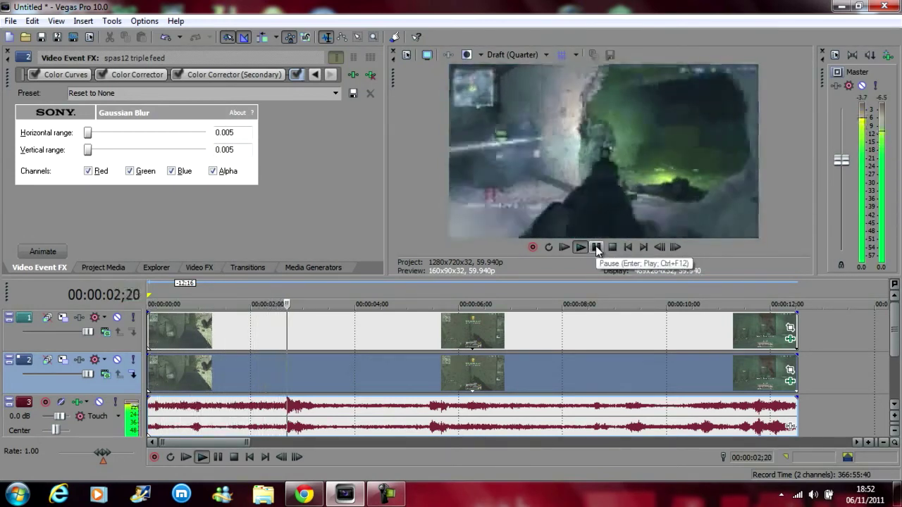
{"action": "left_click", "coordinate": [597, 248]}
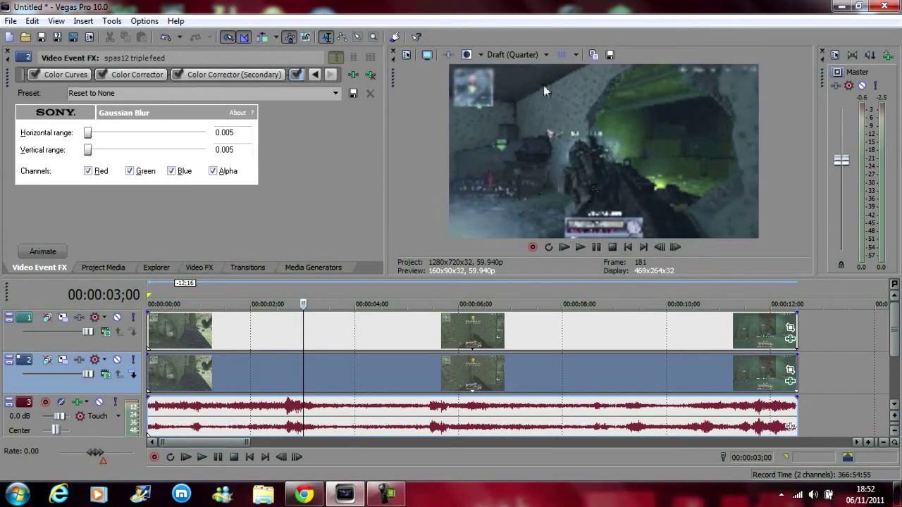
{"action": "left_click", "coordinate": [533, 53]}
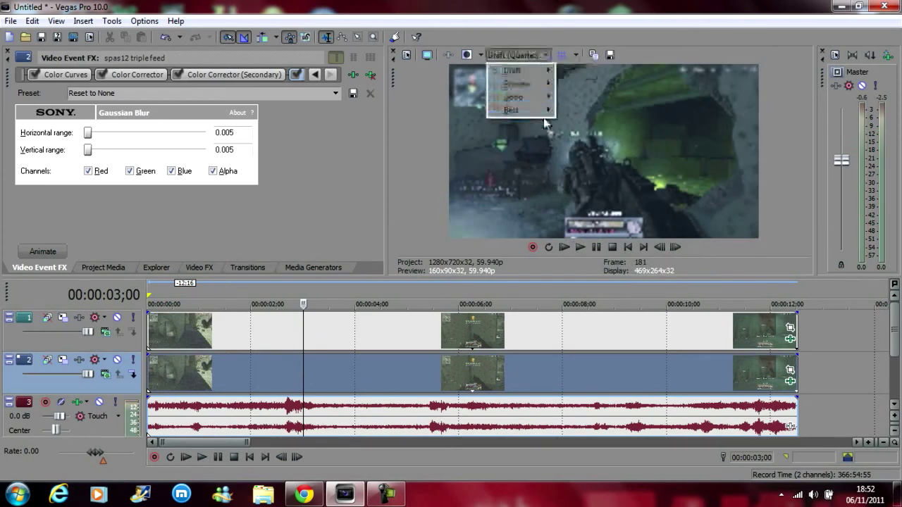
{"action": "mouse_move", "coordinate": [536, 110]}
{"action": "left_click", "coordinate": [588, 111]}
{"action": "left_click", "coordinate": [521, 51]}
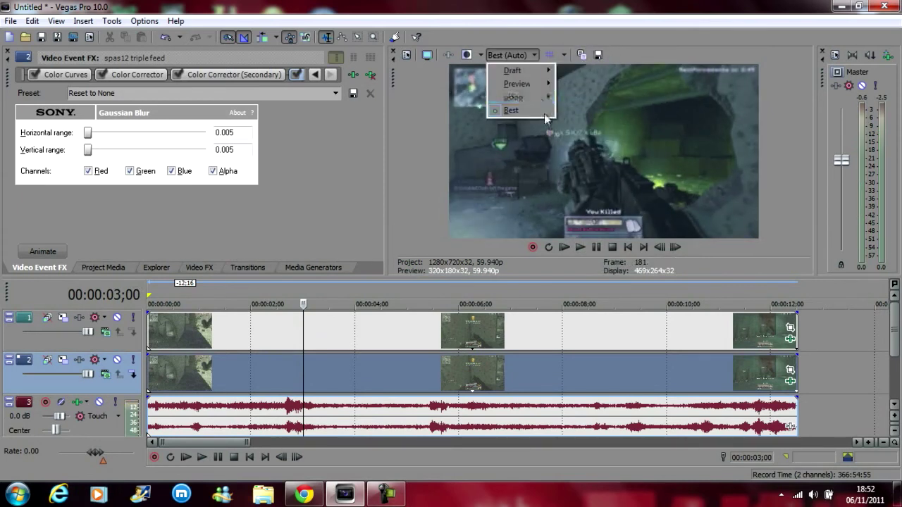
{"action": "mouse_move", "coordinate": [544, 114]}
{"action": "left_click", "coordinate": [579, 125]}
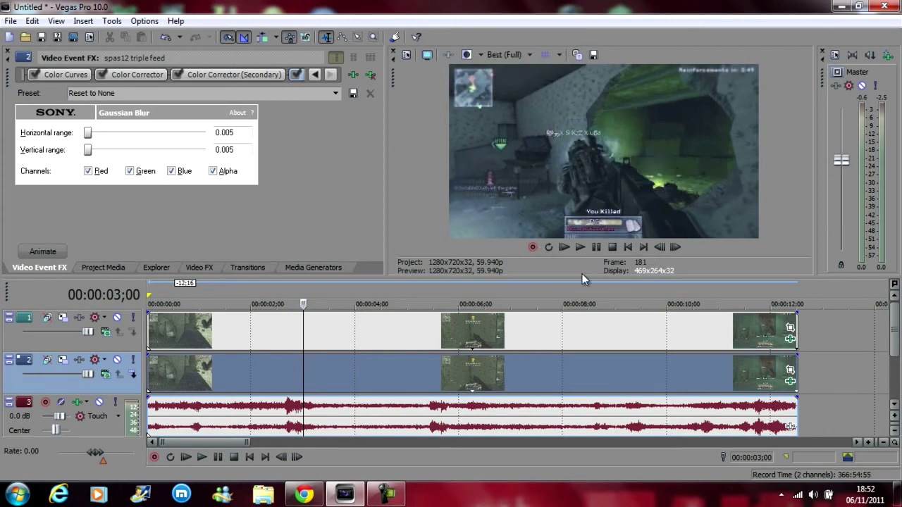
{"action": "left_click", "coordinate": [632, 249]}
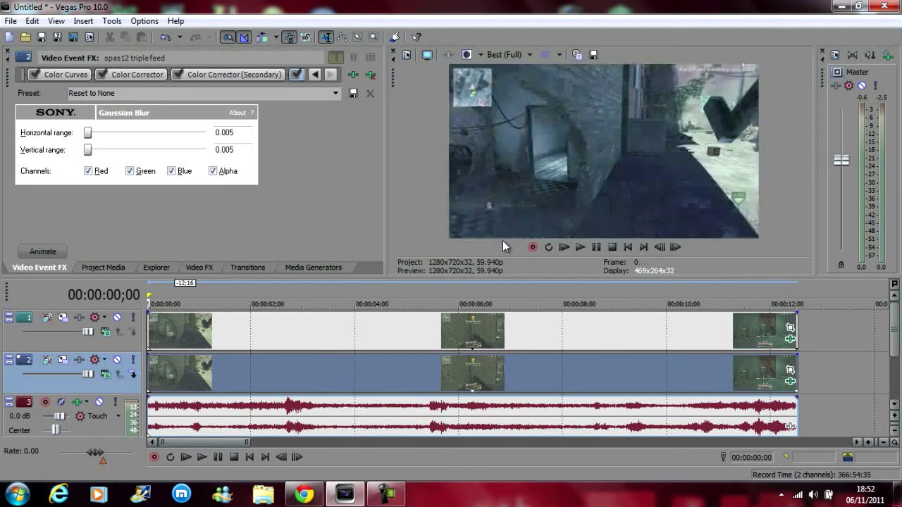